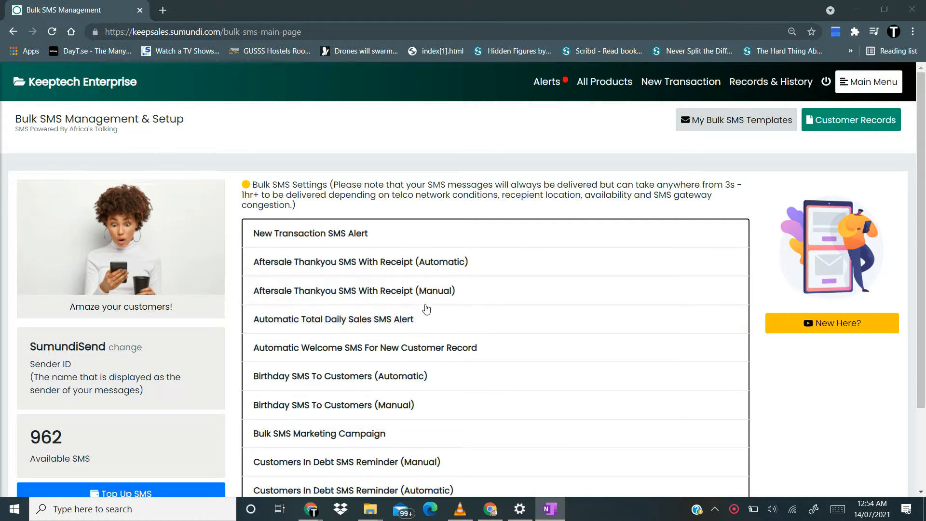
Step: Expand the Bulk SMS Marketing Campaign setting and switch it to active
{"action": "scroll", "coordinate": [425, 270], "scroll_direction": "down", "scroll_amount": 2}
{"action": "scroll", "coordinate": [426, 309], "scroll_direction": "up", "scroll_amount": 2}
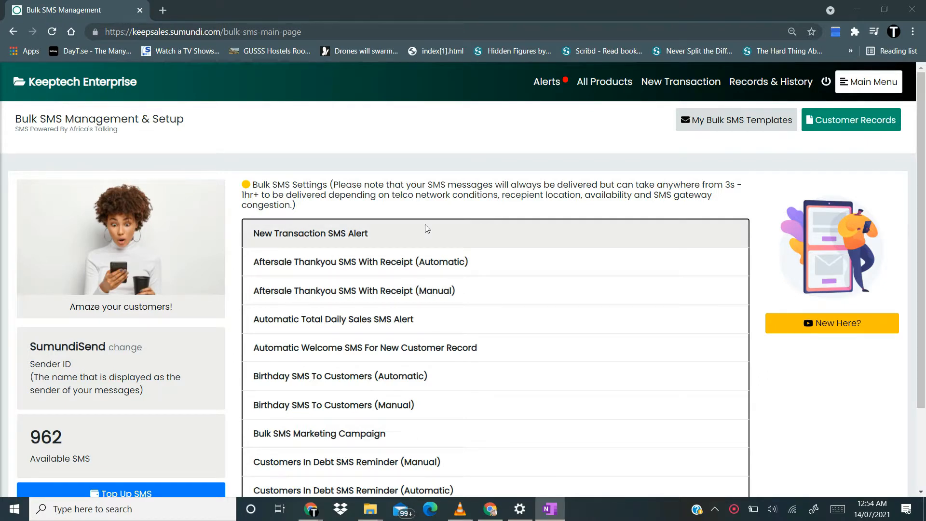
{"action": "scroll", "coordinate": [426, 229], "scroll_direction": "down", "scroll_amount": 2}
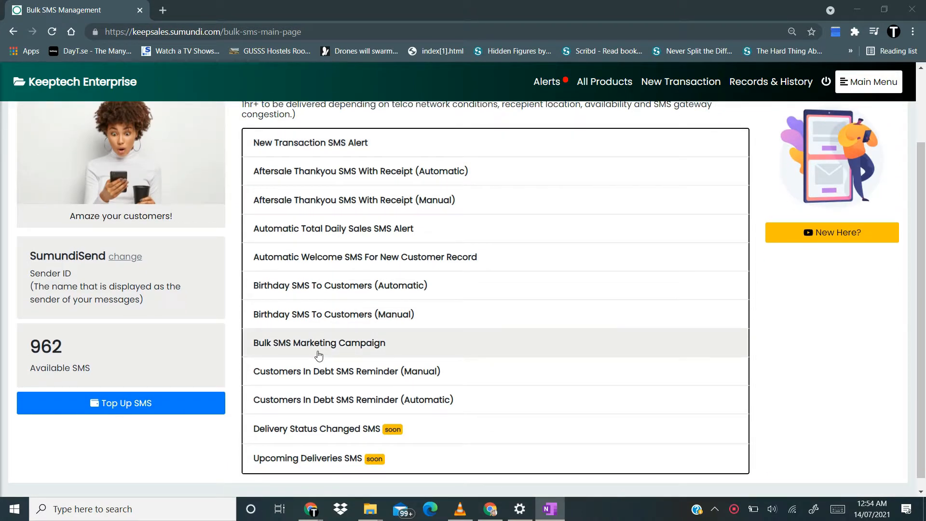
{"action": "left_click", "coordinate": [318, 355]}
{"action": "scroll", "coordinate": [327, 343], "scroll_direction": "down", "scroll_amount": 2}
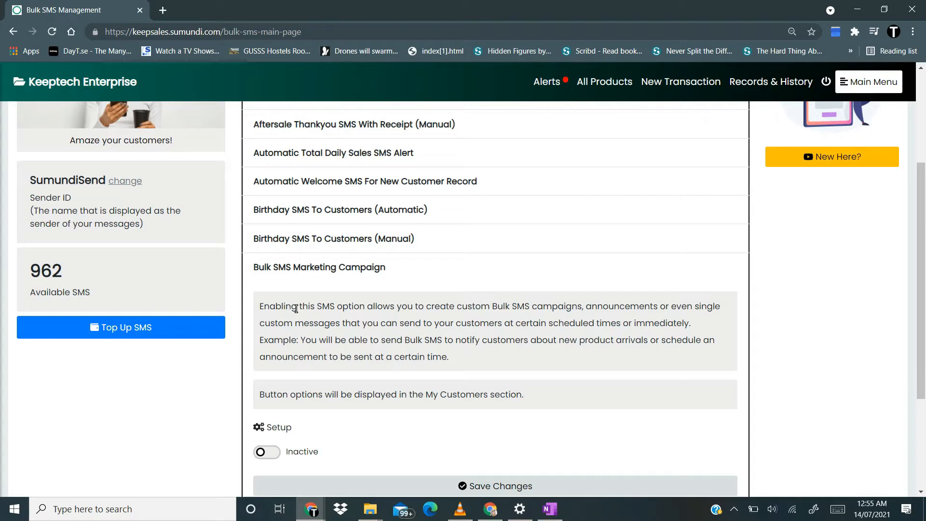
{"action": "scroll", "coordinate": [331, 355], "scroll_direction": "down", "scroll_amount": 1}
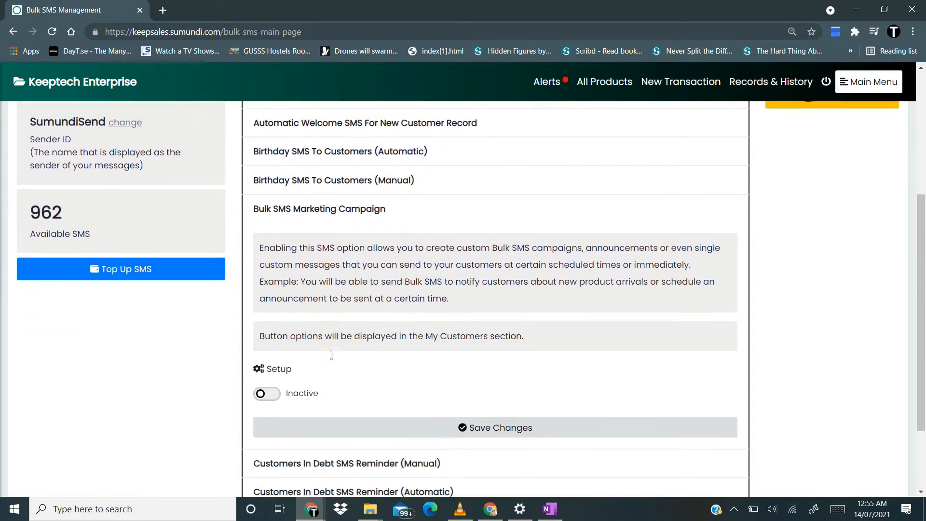
{"action": "scroll", "coordinate": [331, 355], "scroll_direction": "up", "scroll_amount": 1}
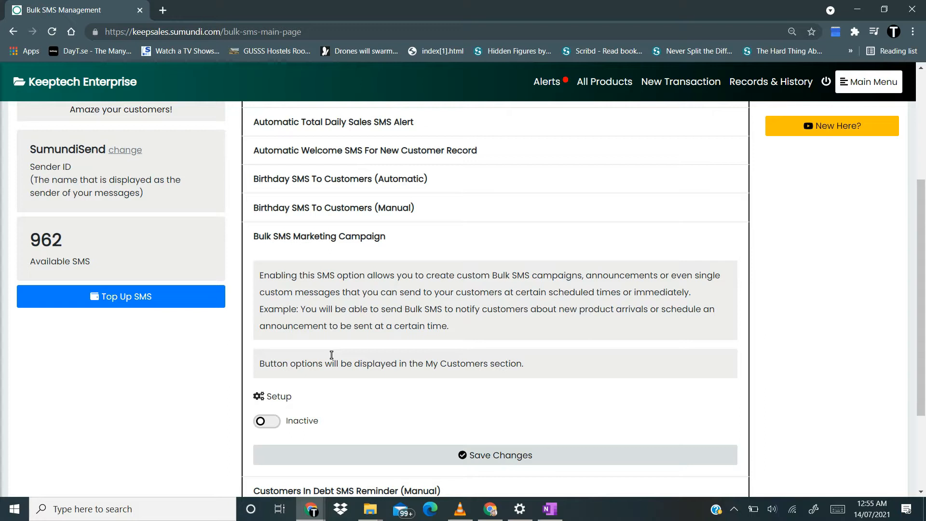
{"action": "left_click", "coordinate": [275, 422]}
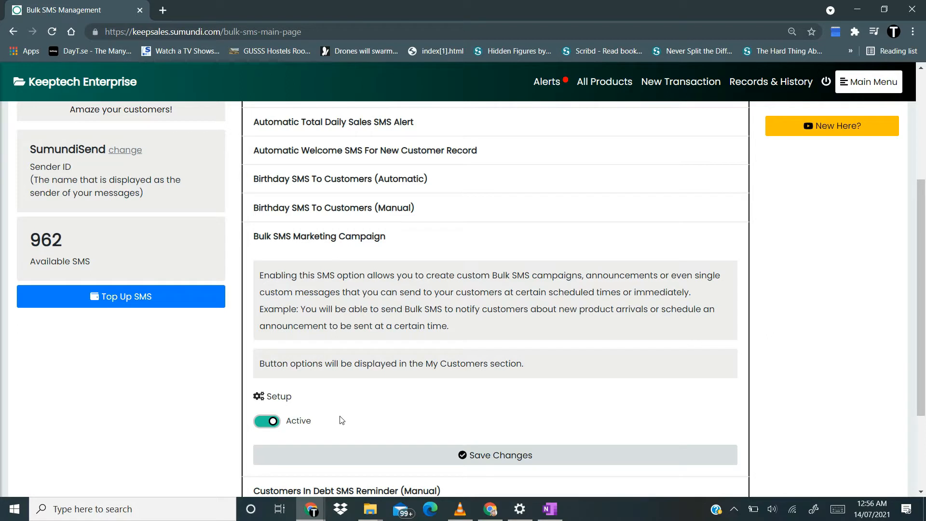
Step: Open the My Customers list, review the Send Bulk SMS form and close it
{"action": "left_click", "coordinate": [858, 85]}
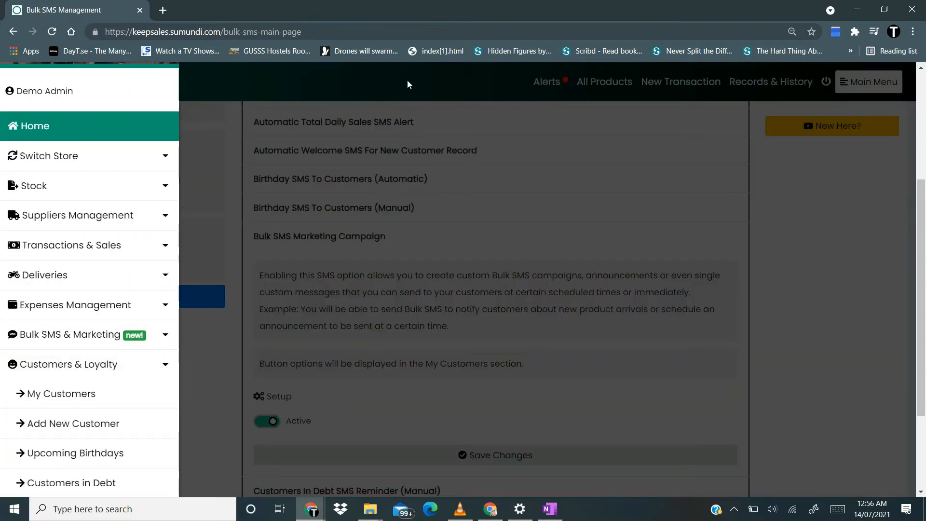
{"action": "left_click", "coordinate": [102, 369]}
{"action": "left_click", "coordinate": [103, 371]}
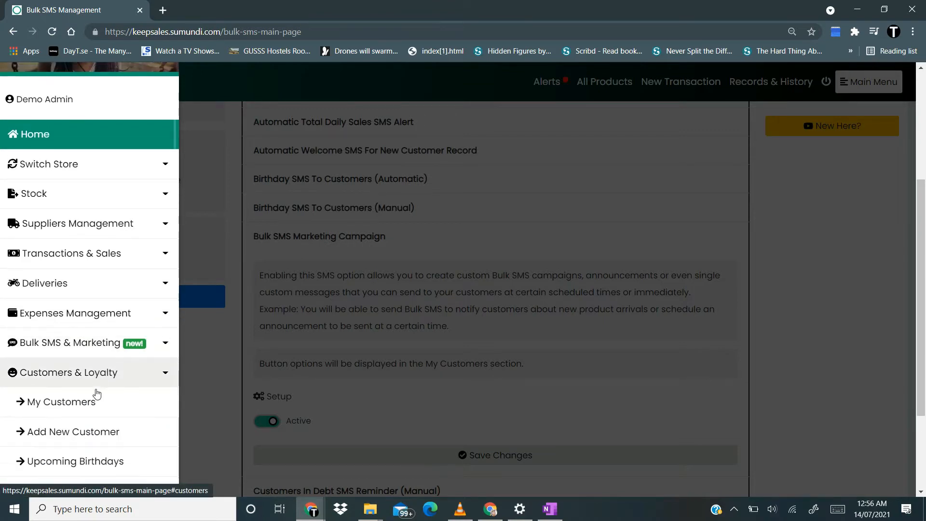
{"action": "scroll", "coordinate": [94, 393], "scroll_direction": "down", "scroll_amount": 2}
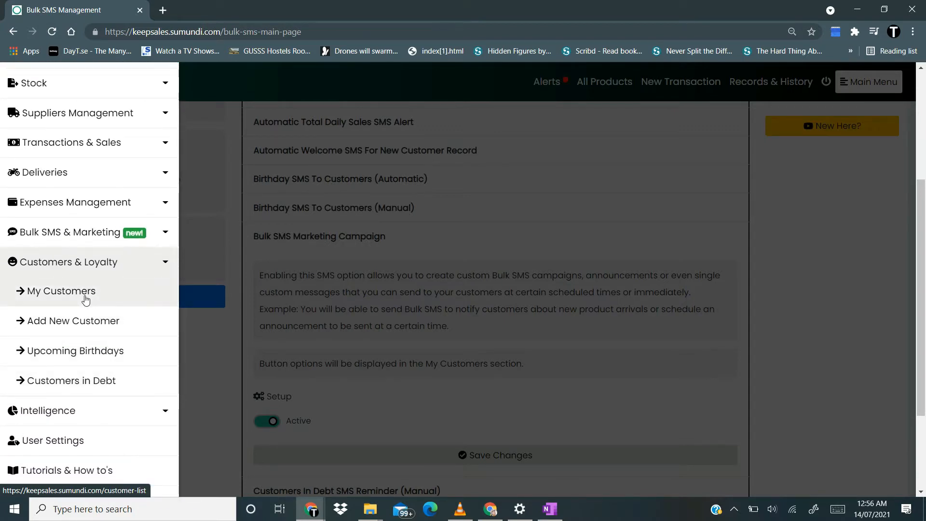
{"action": "right_click", "coordinate": [86, 301]}
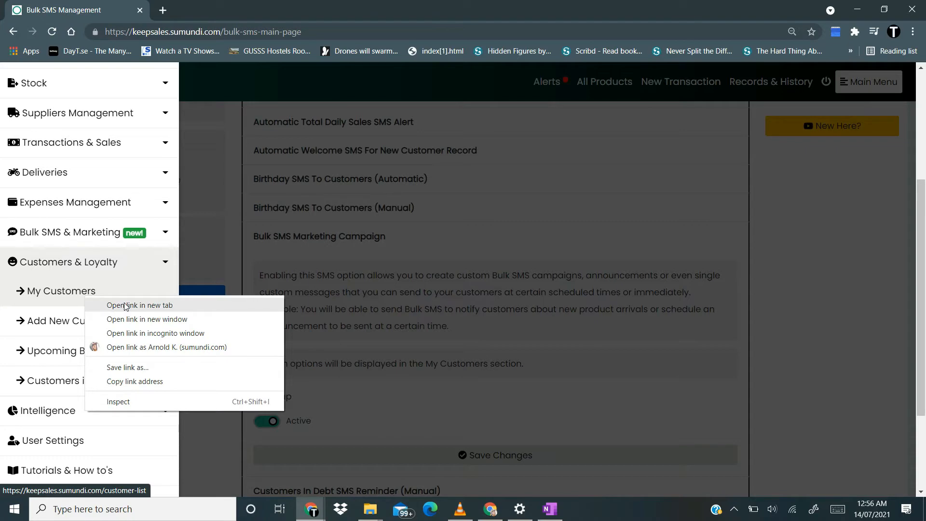
{"action": "left_click", "coordinate": [70, 291]}
{"action": "left_click", "coordinate": [70, 291]}
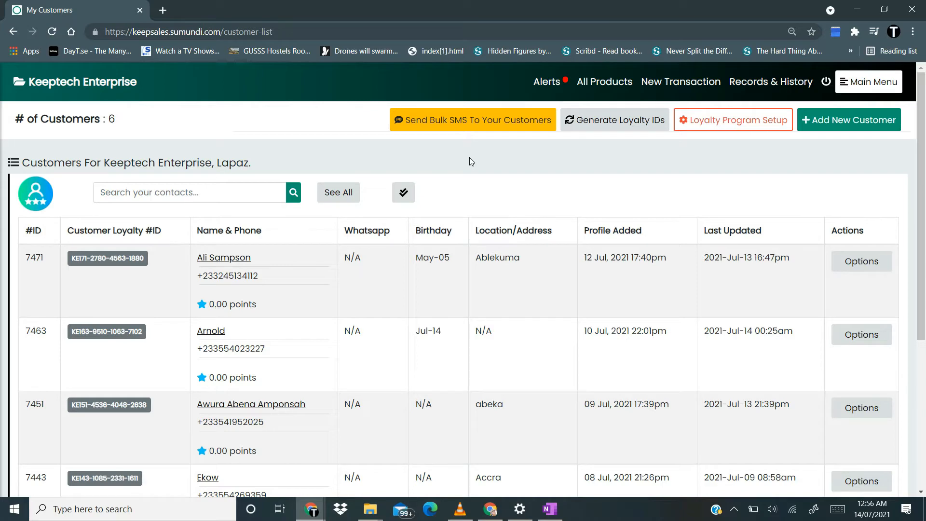
{"action": "left_click", "coordinate": [466, 126]}
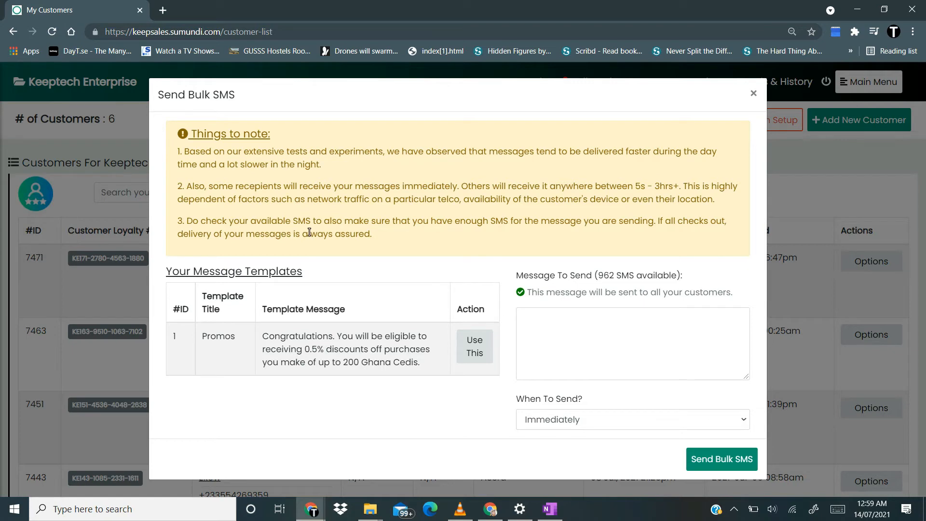
{"action": "left_click", "coordinate": [755, 96]}
Step: Return to the Bulk SMS Management page and look over the list of SMS settings
{"action": "left_click", "coordinate": [868, 82]}
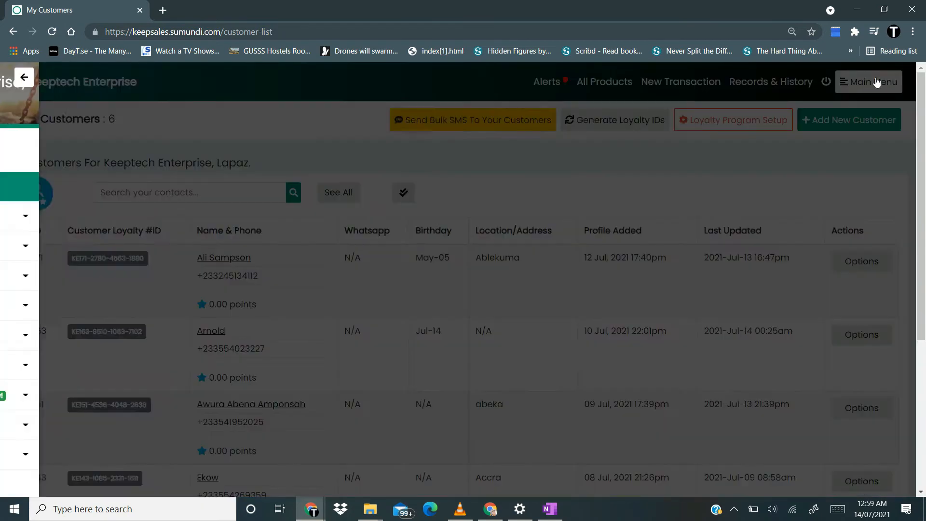
{"action": "left_click", "coordinate": [66, 393]}
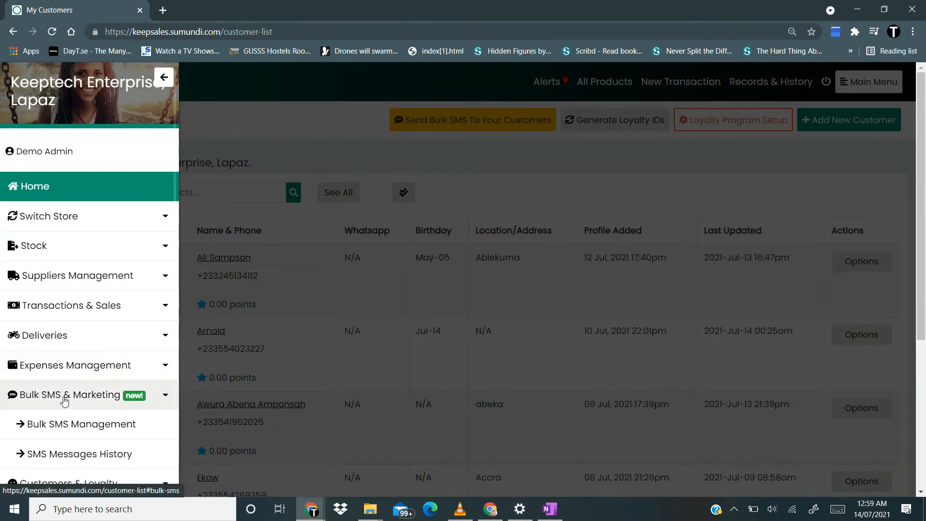
{"action": "scroll", "coordinate": [66, 396], "scroll_direction": "down", "scroll_amount": 1}
{"action": "left_click", "coordinate": [65, 400]}
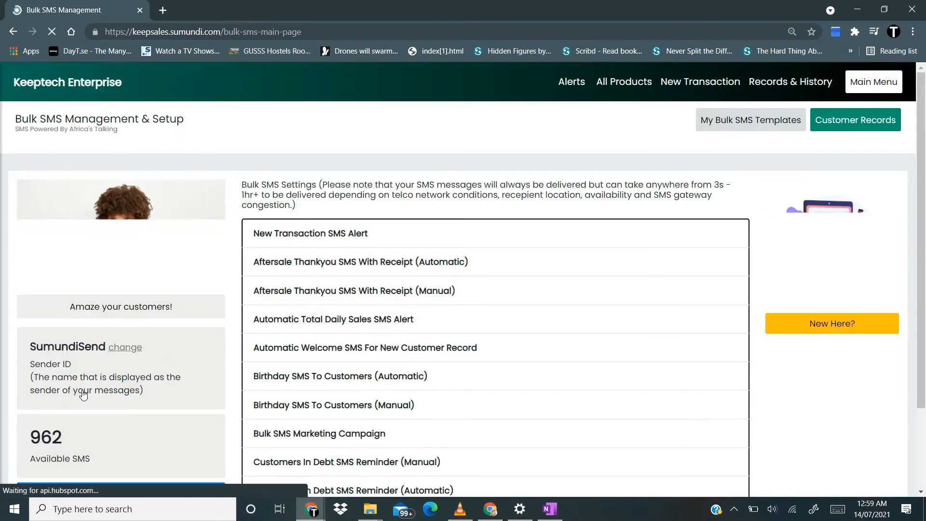
{"action": "scroll", "coordinate": [150, 359], "scroll_direction": "down", "scroll_amount": 2}
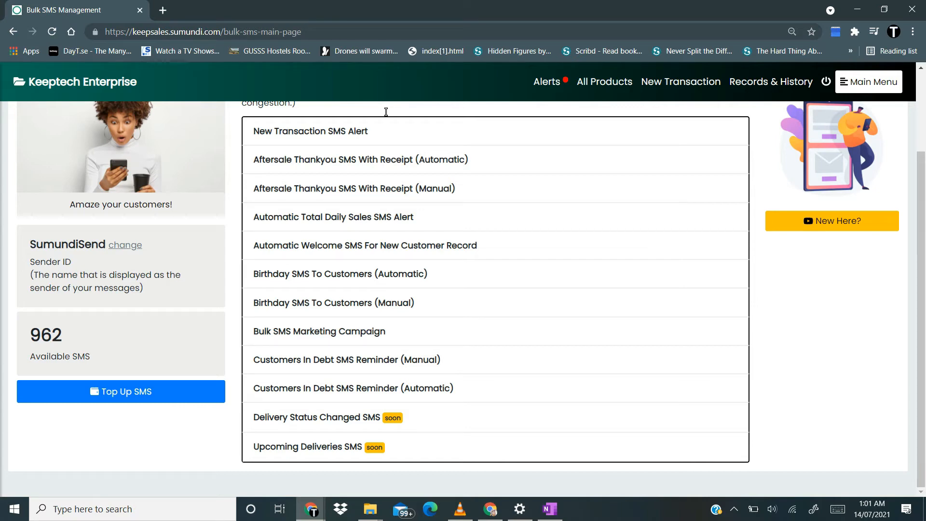
Step: Go to the My Customers list and open the form for sending bulk SMS to the customers
{"action": "left_click", "coordinate": [770, 82]}
{"action": "left_click", "coordinate": [872, 77]}
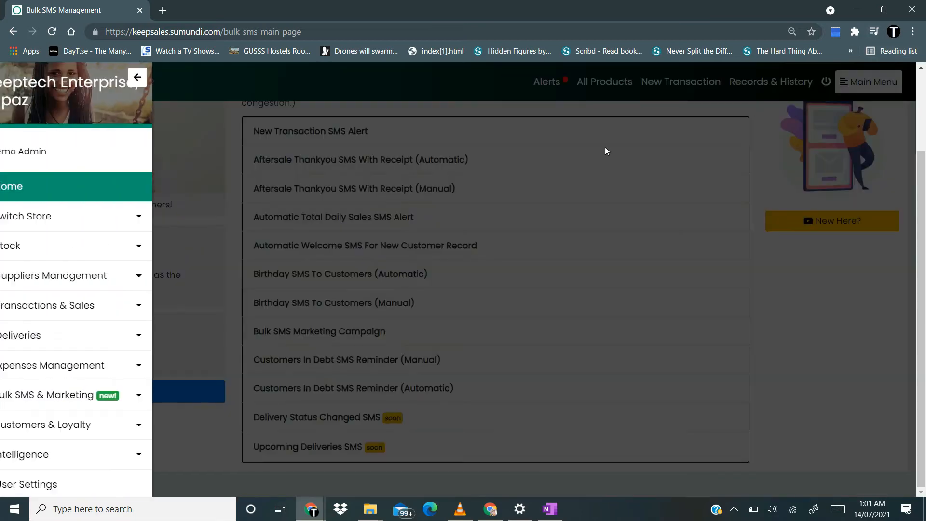
{"action": "left_click", "coordinate": [71, 423]}
{"action": "scroll", "coordinate": [71, 421], "scroll_direction": "down", "scroll_amount": 1}
{"action": "scroll", "coordinate": [71, 423], "scroll_direction": "down", "scroll_amount": 2}
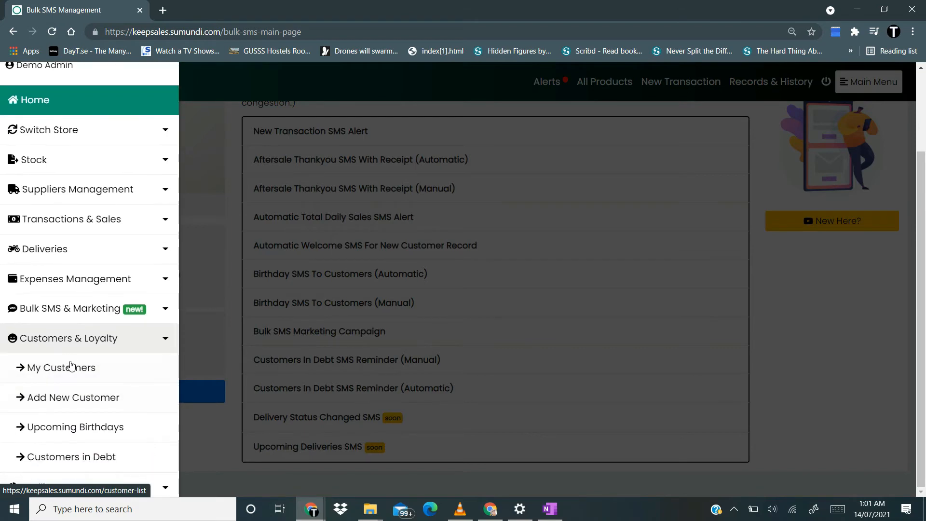
{"action": "left_click", "coordinate": [73, 376]}
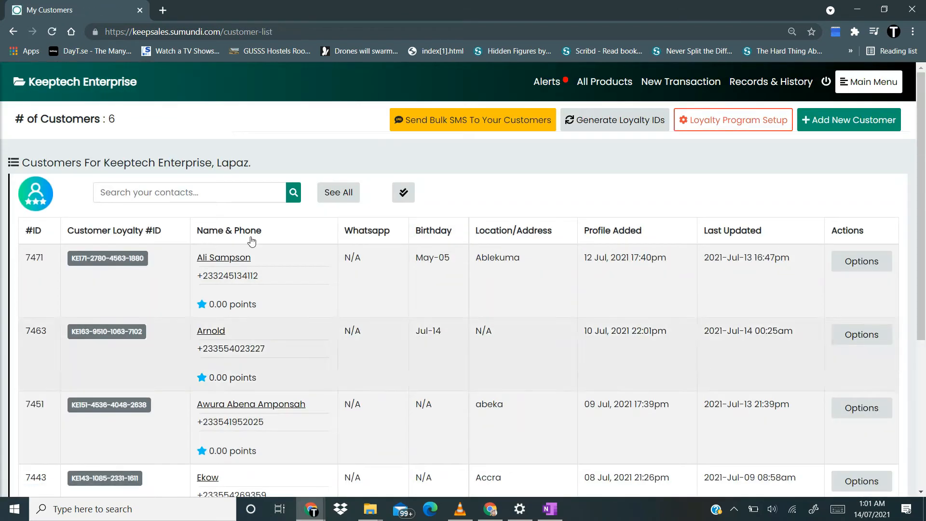
{"action": "left_click", "coordinate": [463, 125]}
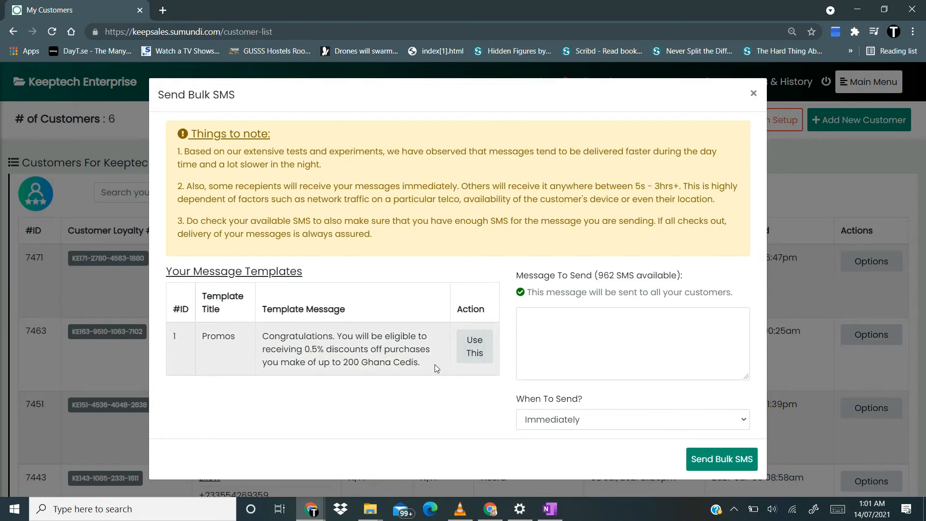
Step: Write the message "Dear Customers, We would like to inform you of our upcoming event which will take place at the stated venue."
{"action": "left_click", "coordinate": [559, 320]}
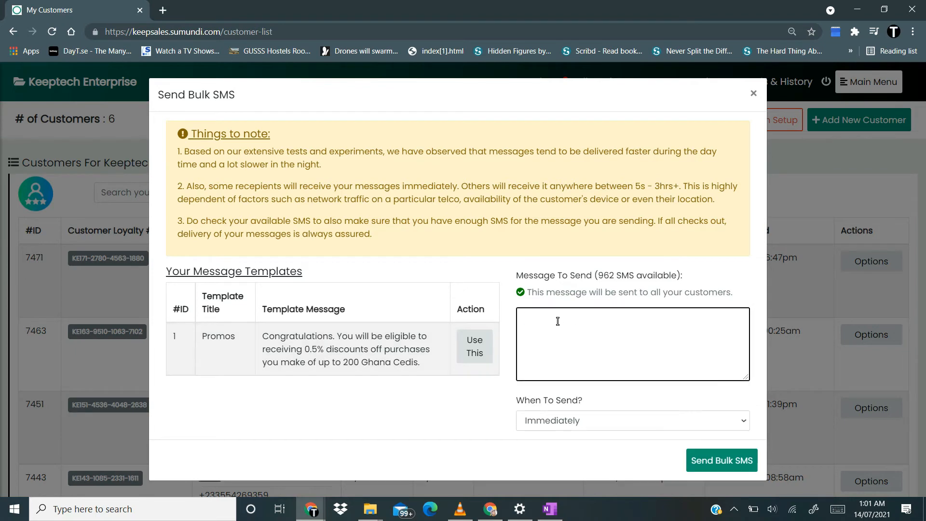
{"action": "left_click", "coordinate": [558, 321]}
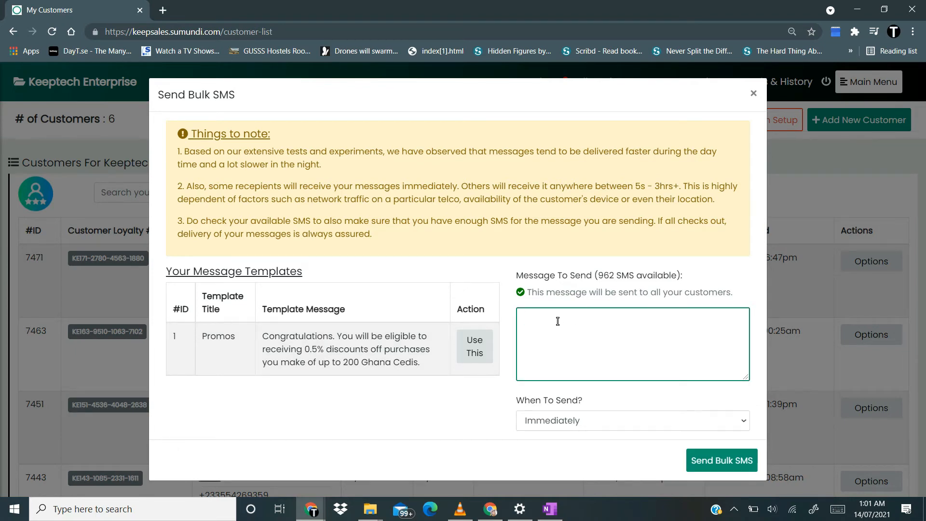
{"action": "type", "text": "Dear Customers,"}
{"action": "key", "text": "Return"}
{"action": "type", "text": "We would like to inform "}
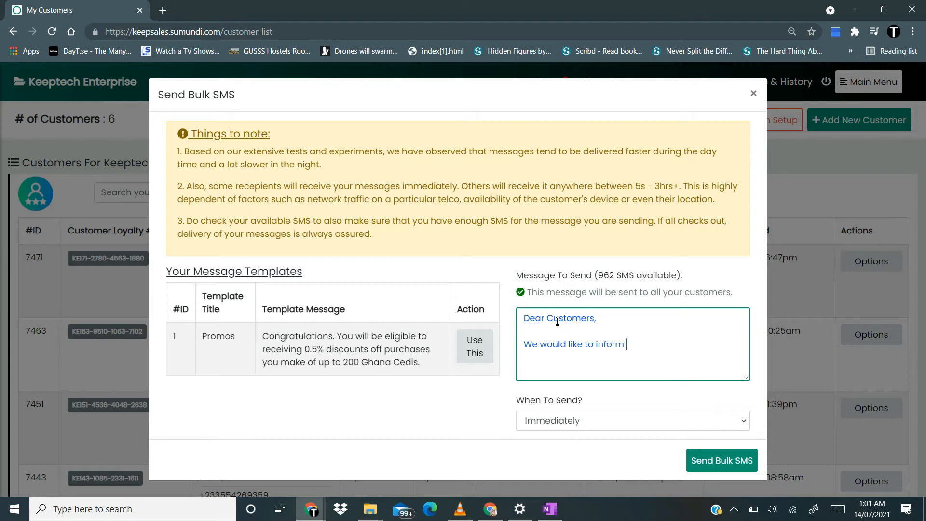
{"action": "type", "text": "you of our upcomoin"}
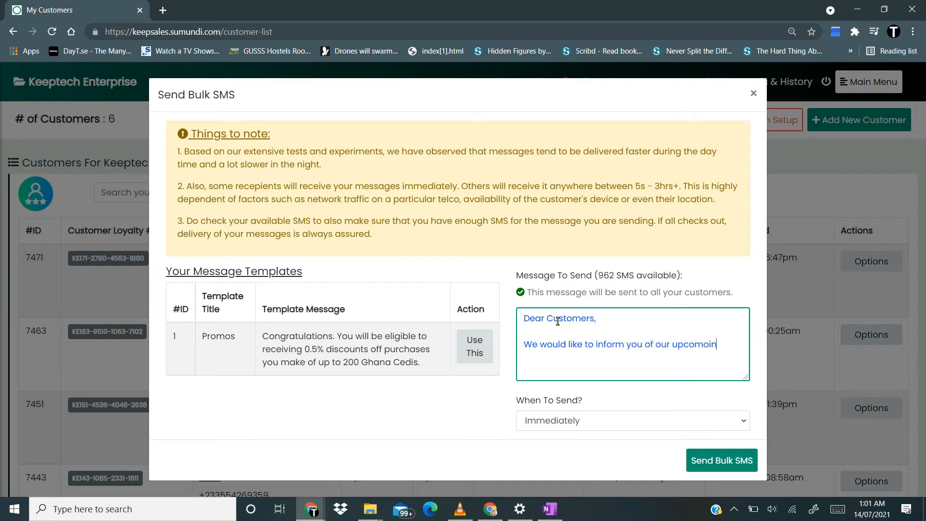
{"action": "key", "text": "BackSpace"}
{"action": "key", "text": "BackSpace"}
{"action": "key", "text": "BackSpace"}
{"action": "type", "text": "ing event which will take place "}
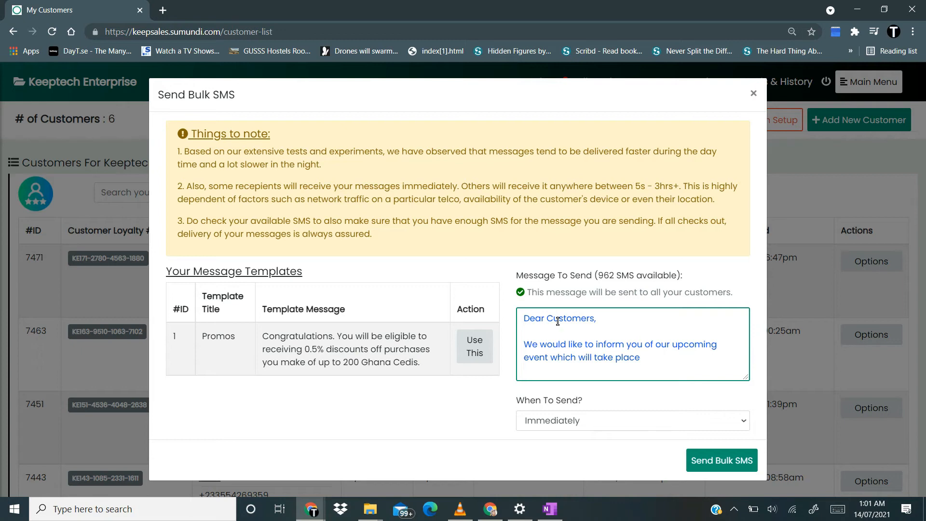
{"action": "type", "text": "at the stated venue."}
Step: Set the bulk SMS to be sent on a schedule, on 19 September at 1:00pm
{"action": "left_click", "coordinate": [563, 426]}
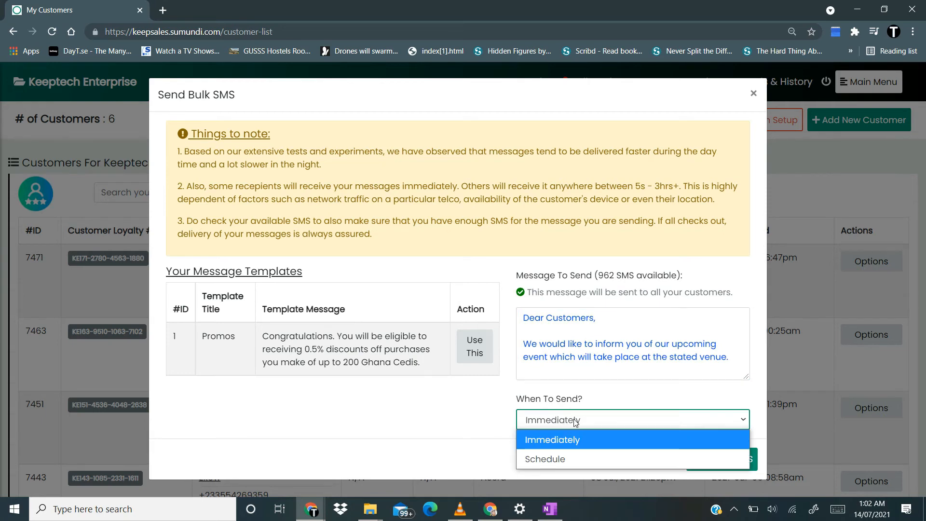
{"action": "left_click", "coordinate": [575, 423]}
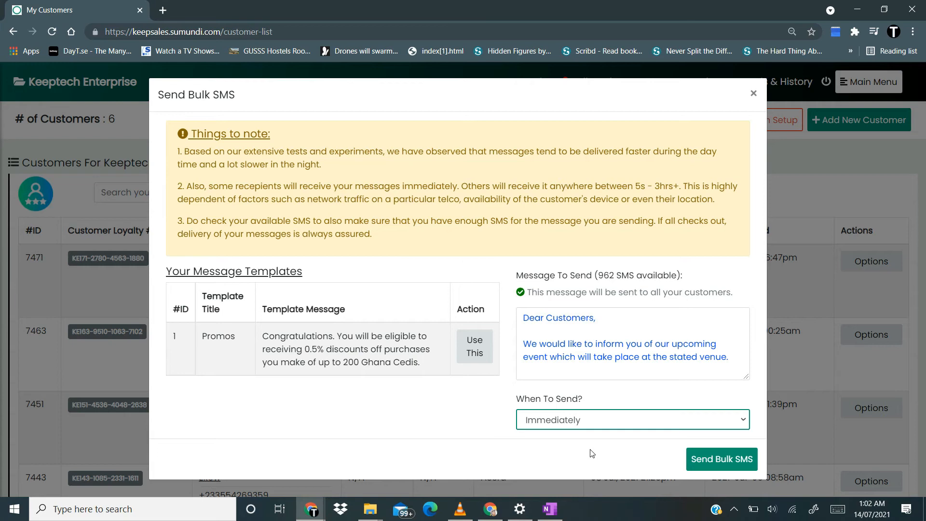
{"action": "left_click", "coordinate": [620, 429]}
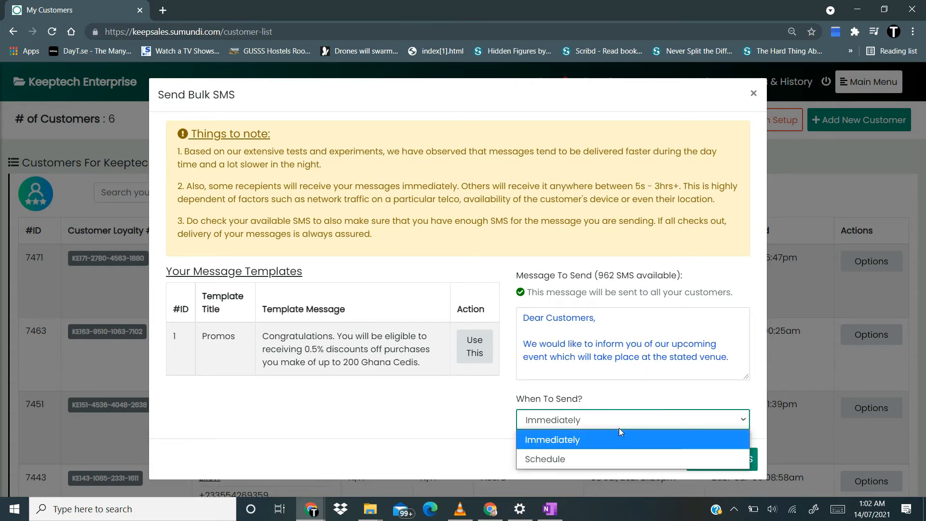
{"action": "left_click", "coordinate": [572, 461]}
{"action": "scroll", "coordinate": [586, 447], "scroll_direction": "down", "scroll_amount": 1}
{"action": "left_click", "coordinate": [535, 422]}
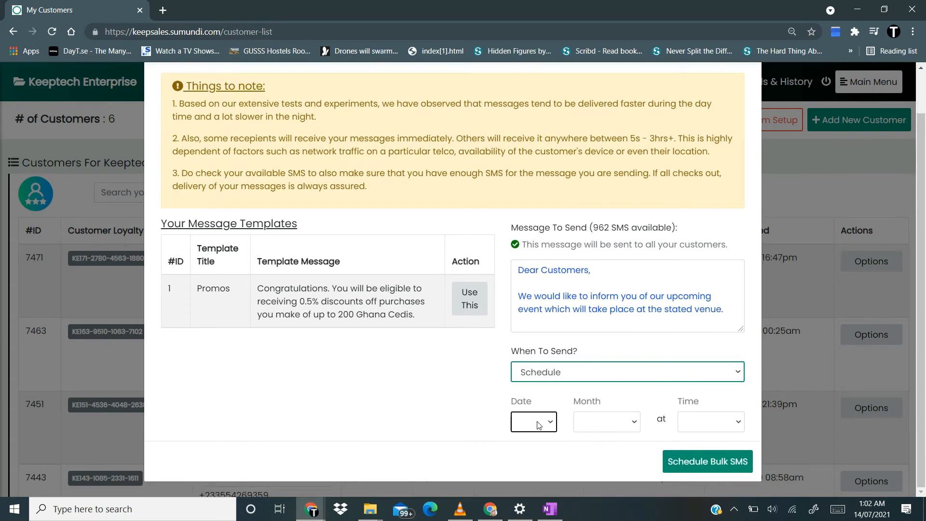
{"action": "scroll", "coordinate": [528, 378], "scroll_direction": "down", "scroll_amount": 1}
{"action": "left_click", "coordinate": [526, 364]}
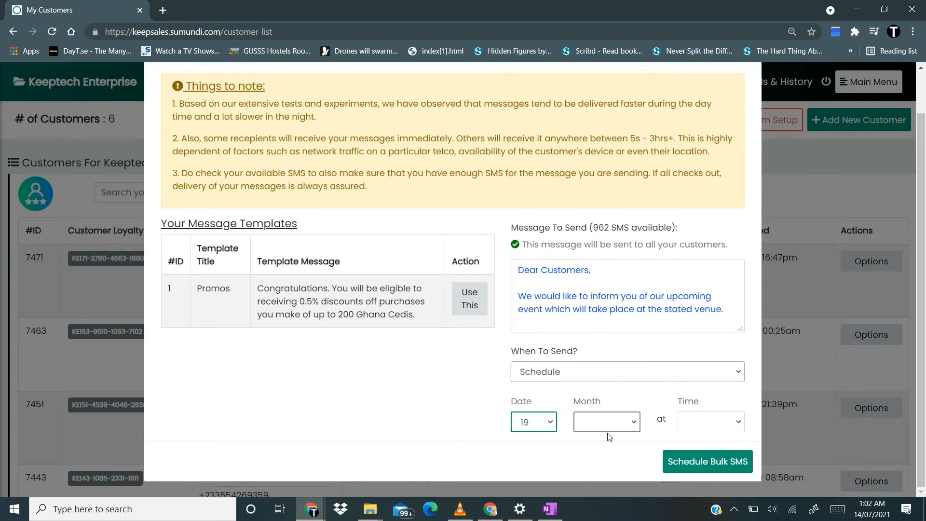
{"action": "left_click", "coordinate": [618, 427]}
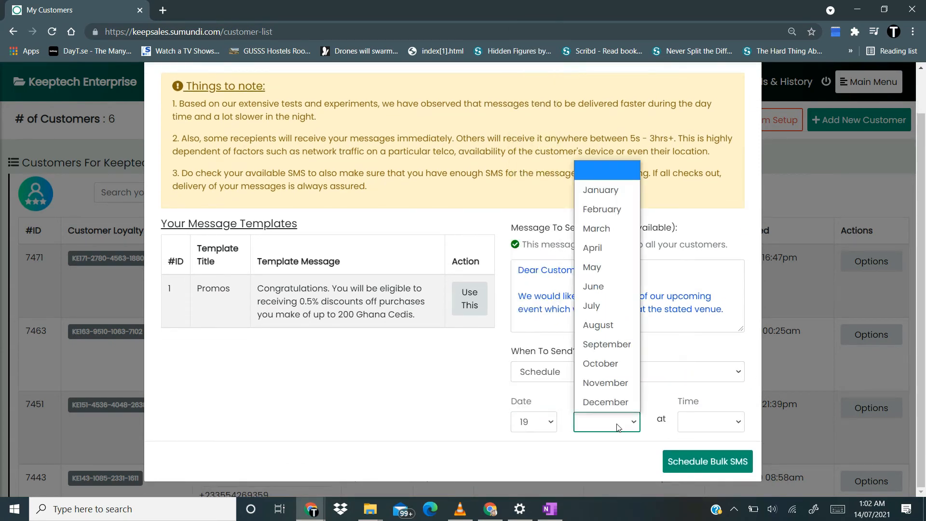
{"action": "left_click", "coordinate": [579, 343]}
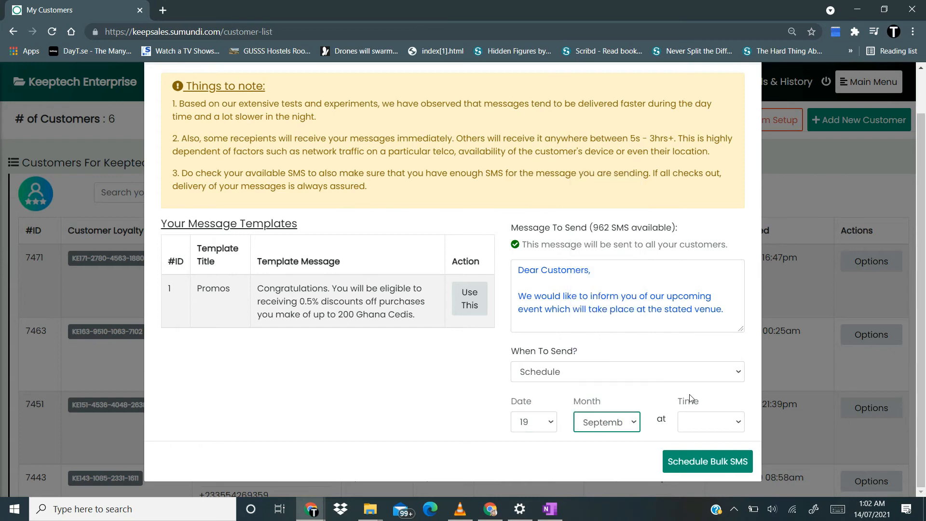
{"action": "left_click", "coordinate": [693, 425]}
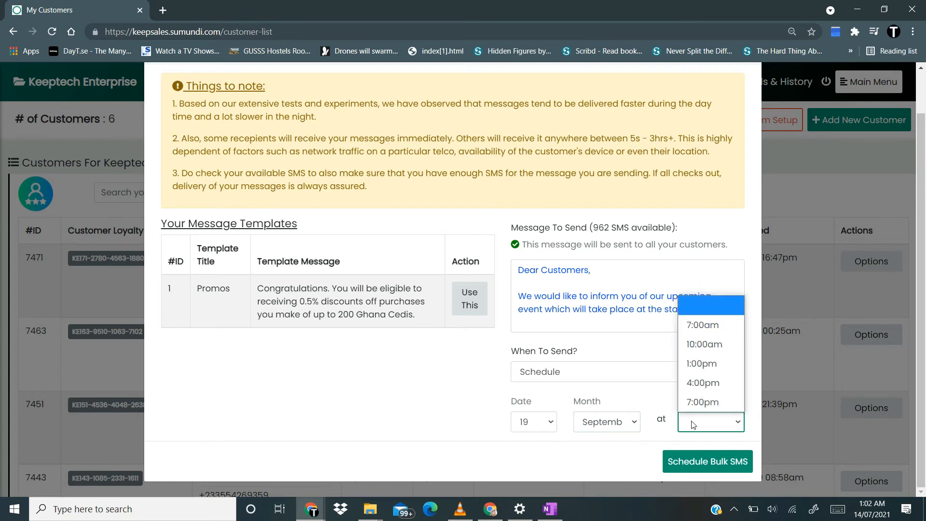
{"action": "left_click", "coordinate": [704, 363]}
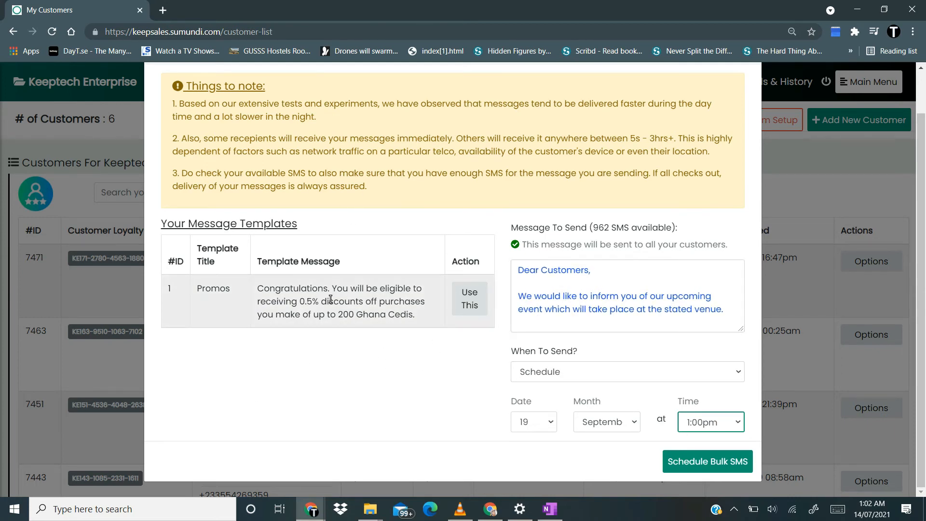
Step: Apply the Promos message template to the bulk SMS
{"action": "left_click", "coordinate": [464, 295]}
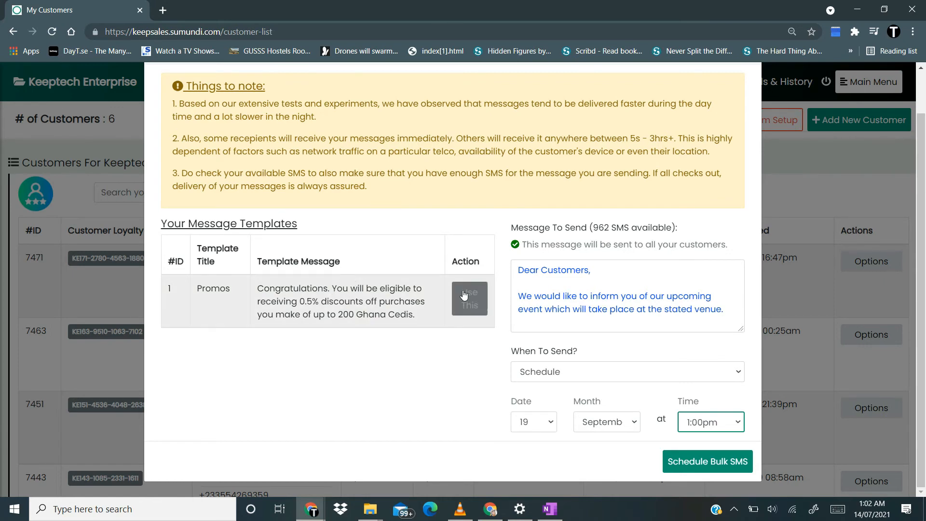
Step: Replace the bulk SMS text with the Promos template message and close the form without scheduling it
{"action": "left_click", "coordinate": [469, 299]}
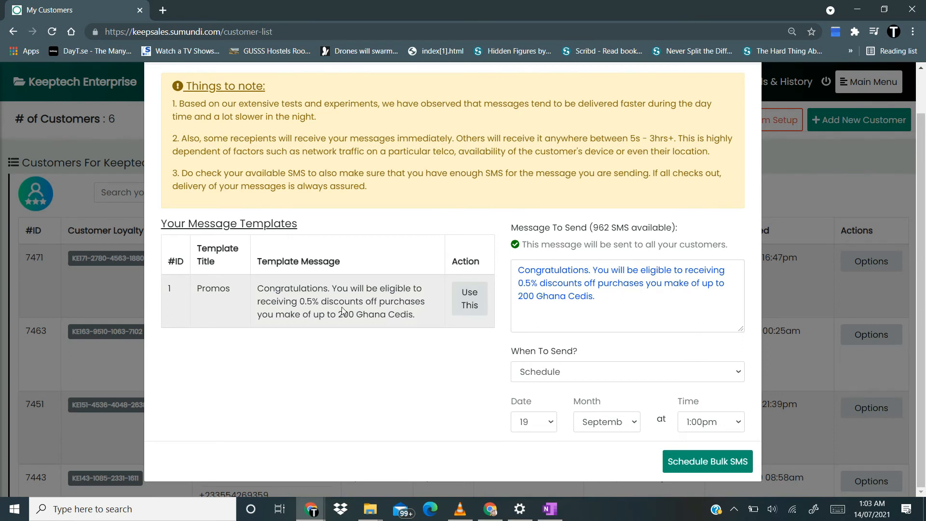
{"action": "left_click", "coordinate": [599, 283]}
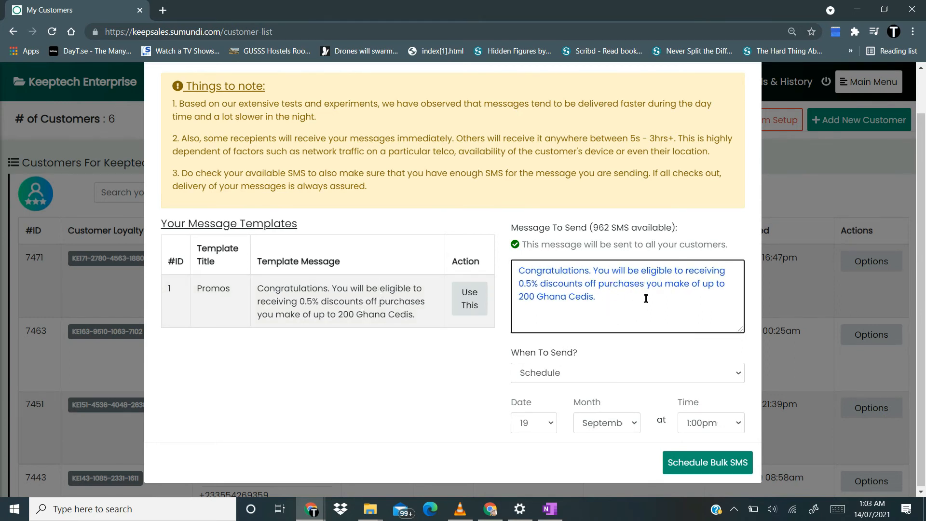
{"action": "left_click", "coordinate": [689, 83]}
{"action": "scroll", "coordinate": [748, 101], "scroll_direction": "up", "scroll_amount": 2}
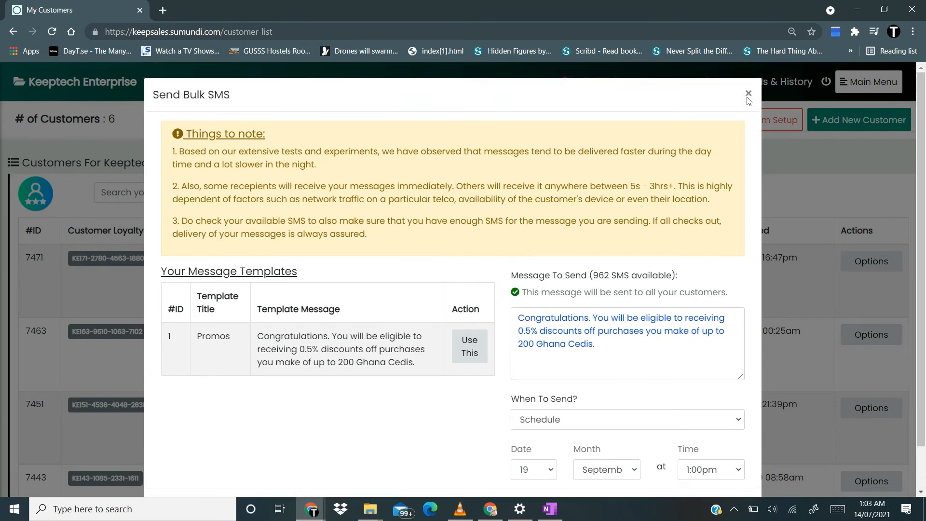
{"action": "left_click", "coordinate": [748, 94]}
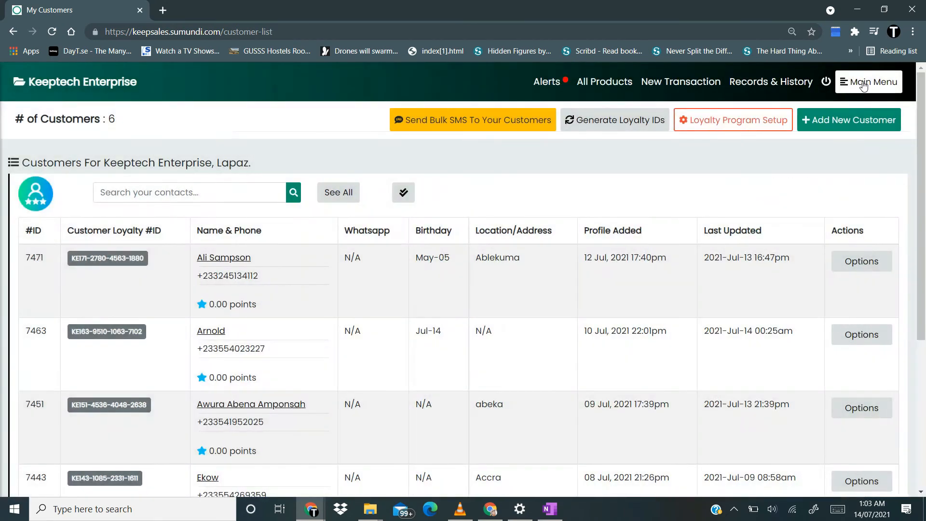
Step: Go to the Bulk SMS Management page and open the list of bulk SMS templates
{"action": "left_click", "coordinate": [863, 84]}
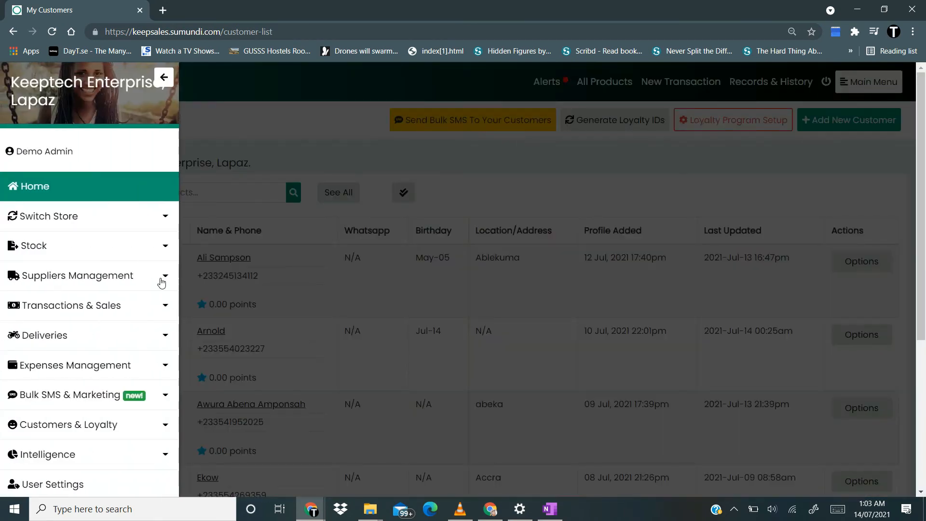
{"action": "left_click", "coordinate": [99, 401]}
{"action": "left_click", "coordinate": [93, 426]}
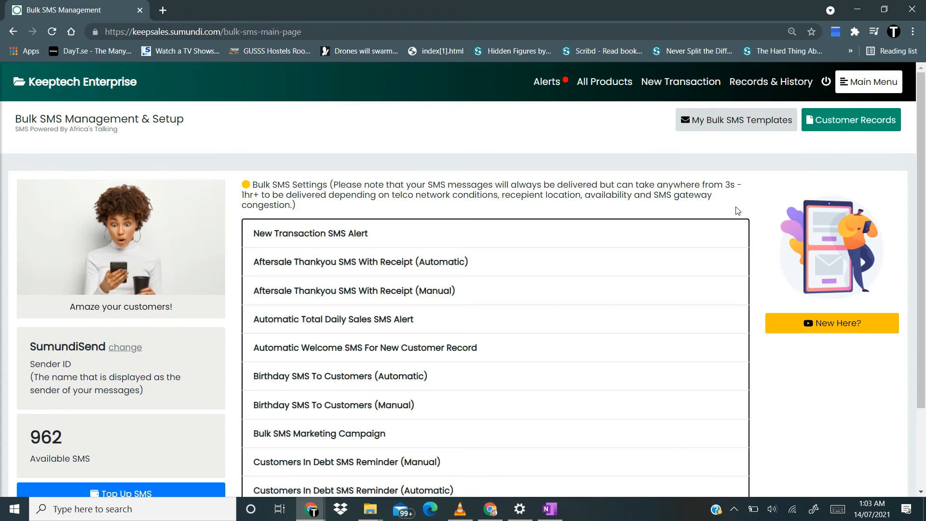
{"action": "left_click", "coordinate": [738, 122]}
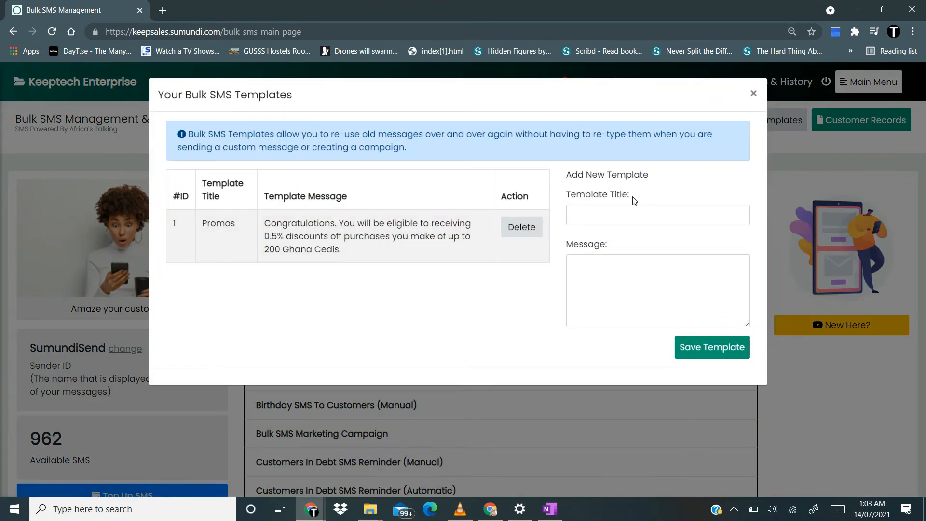
Step: Title the new template "Accouncements" and begin its message with "We have new products in stock"
{"action": "left_click", "coordinate": [627, 210]}
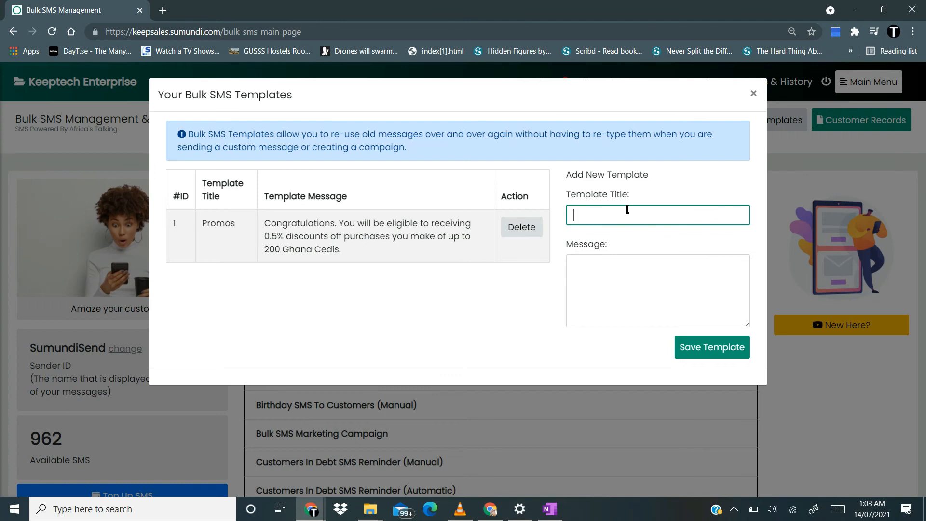
{"action": "type", "text": "Accouncements"}
{"action": "left_click", "coordinate": [585, 264]}
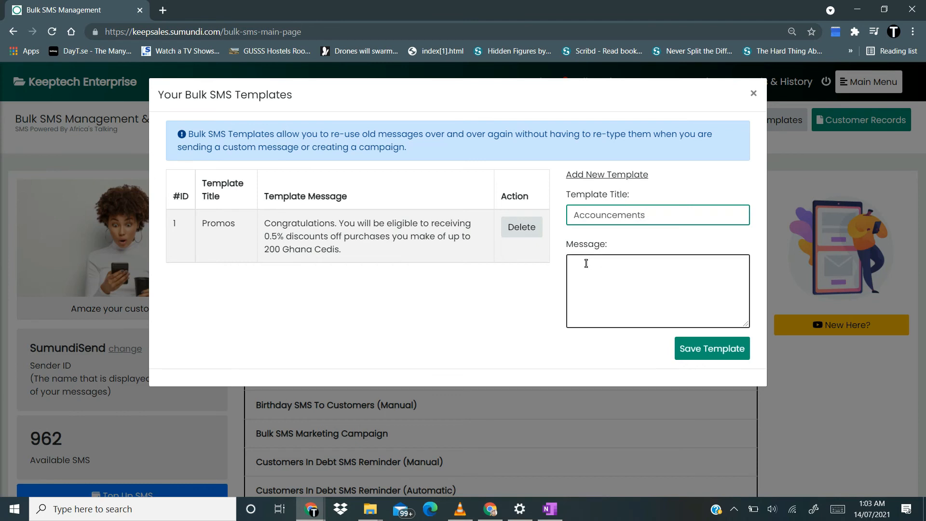
{"action": "type", "text": "We havd a"}
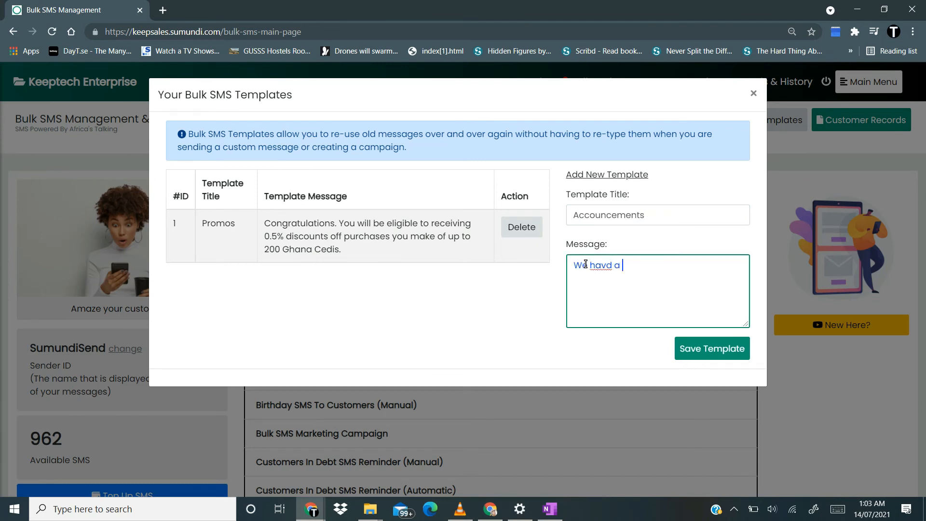
{"action": "key", "text": "BackSpace"}
{"action": "key", "text": "BackSpace"}
{"action": "key", "text": "BackSpace"}
{"action": "key", "text": "BackSpace"}
{"action": "type", "text": "e new products in stock"}
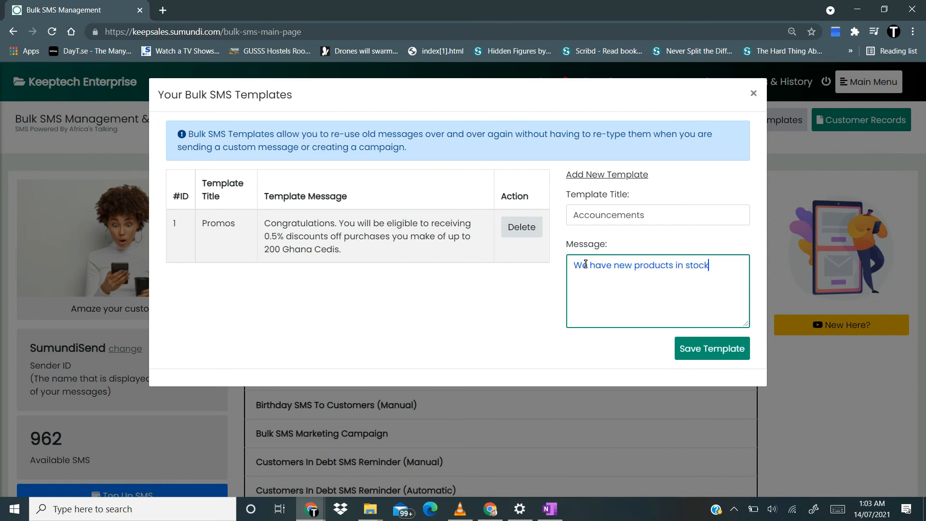
Step: Complete the template message with ". Do well to contact your product manager to be informed of the products available."
{"action": "type", "text": ". Do we ll"}
{"action": "type", "text": "ll ot co"}
{"action": "key", "text": "BackSpace"}
{"action": "key", "text": "BackSpace"}
{"action": "key", "text": "BackSpace"}
{"action": "key", "text": "BackSpace"}
{"action": "key", "text": "BackSpace"}
{"action": "type", "text": "to contact your pordu"}
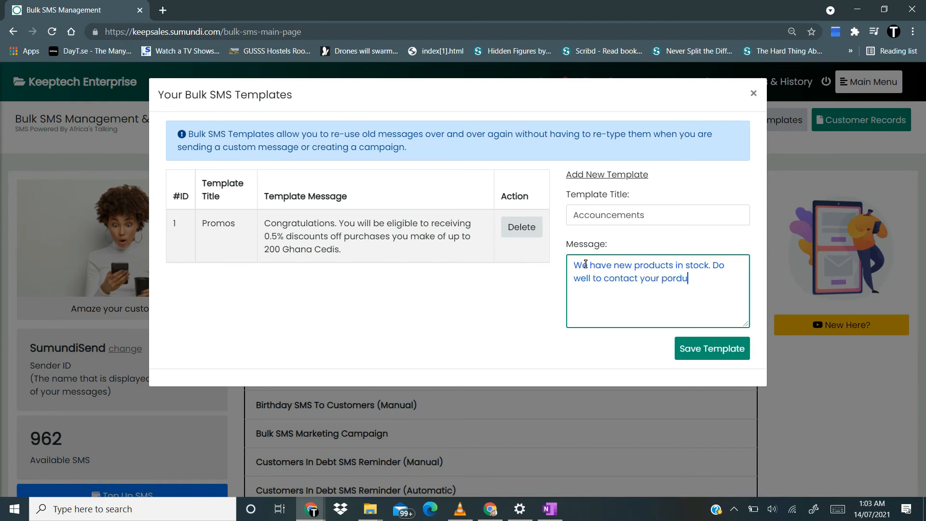
{"action": "key", "text": "BackSpace"}
{"action": "key", "text": "BackSpace"}
{"action": "key", "text": "BackSpace"}
{"action": "key", "text": "BackSpace"}
{"action": "type", "text": "roduct manager to be informed "}
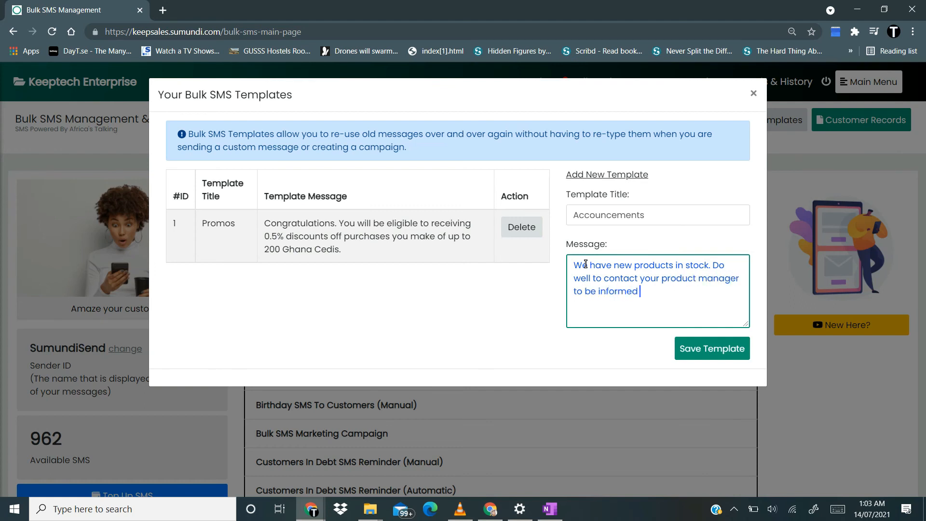
{"action": "type", "text": "of the products o"}
{"action": "type", "text": "vailable."}
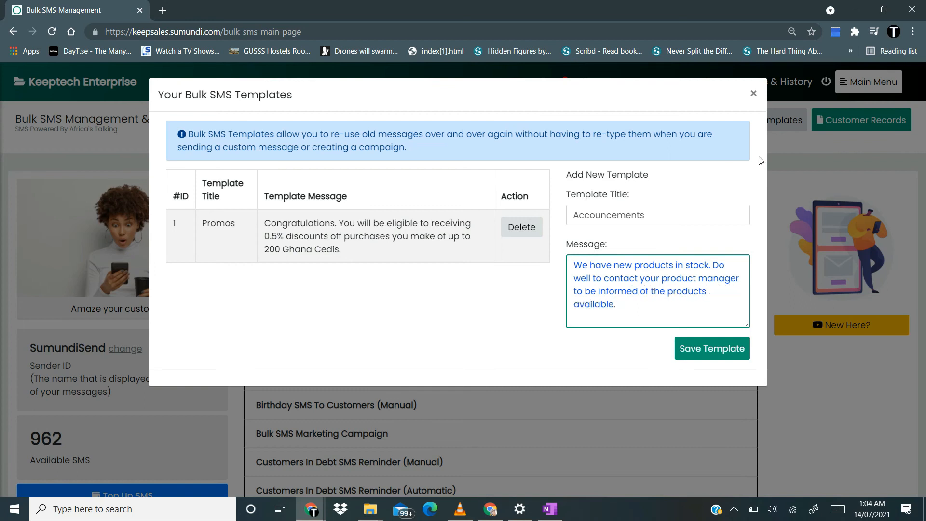
Step: Save the new message template and close the bulk SMS templates dialog
{"action": "left_click", "coordinate": [721, 350]}
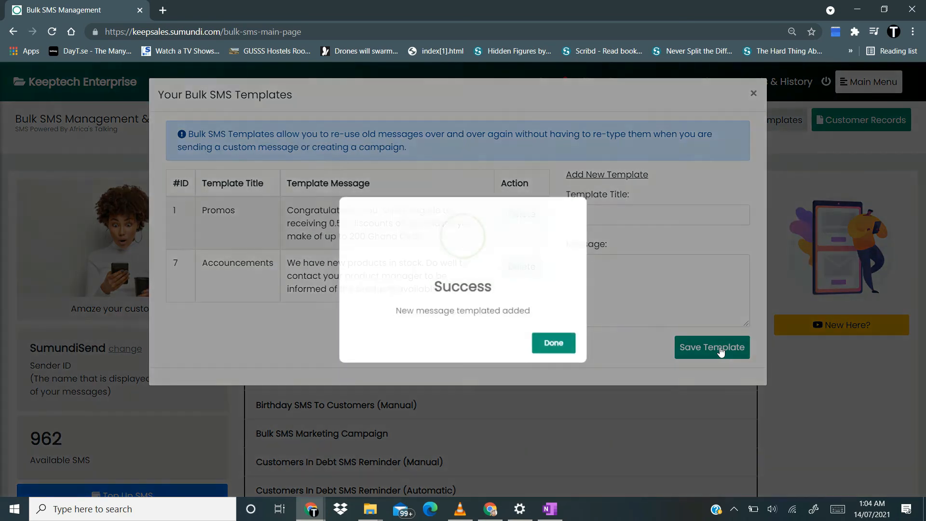
{"action": "left_click", "coordinate": [570, 347]}
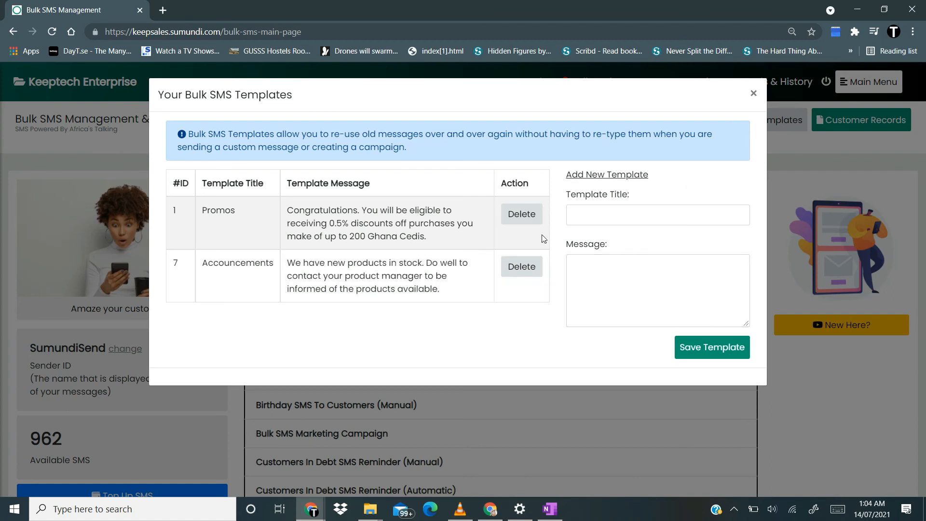
{"action": "left_click", "coordinate": [753, 96]}
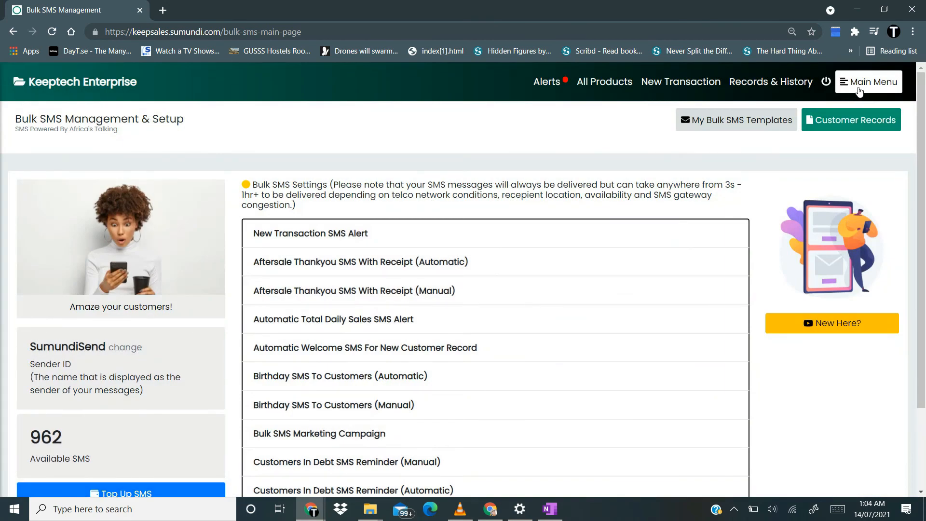
Step: Return to the My Customers list and open the form for sending bulk SMS to the customers
{"action": "left_click", "coordinate": [862, 87]}
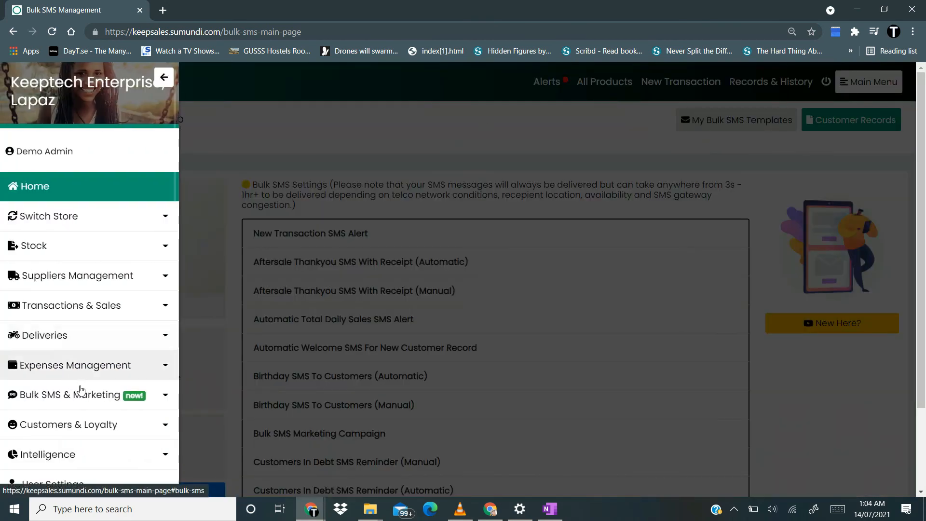
{"action": "left_click", "coordinate": [81, 426]}
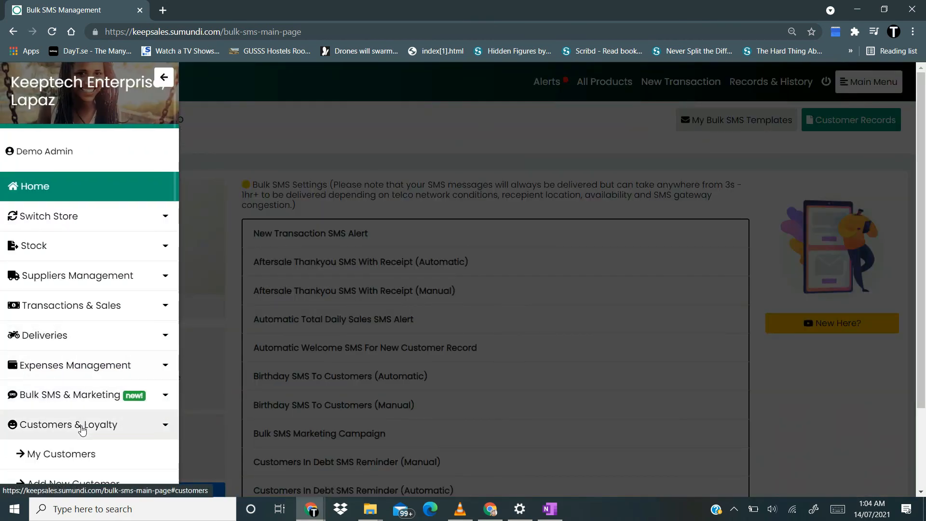
{"action": "left_click", "coordinate": [82, 455]}
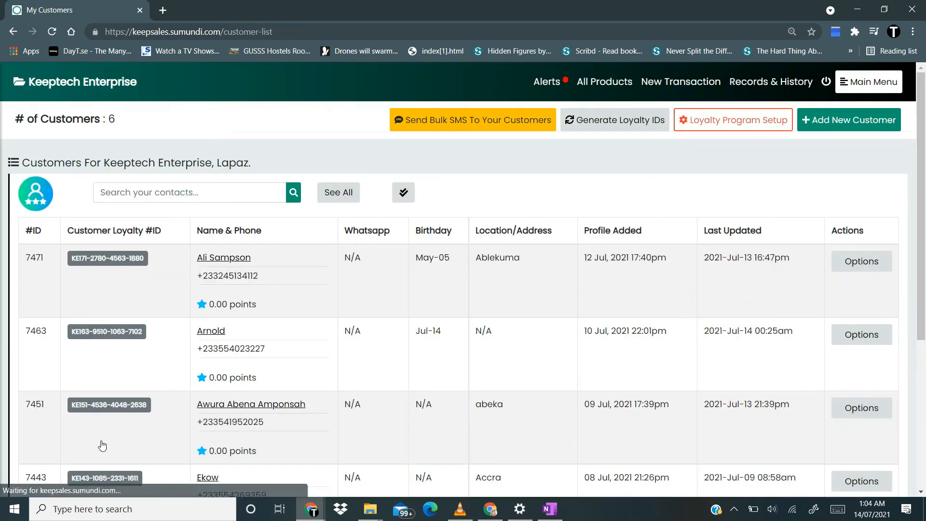
{"action": "left_click", "coordinate": [453, 126]}
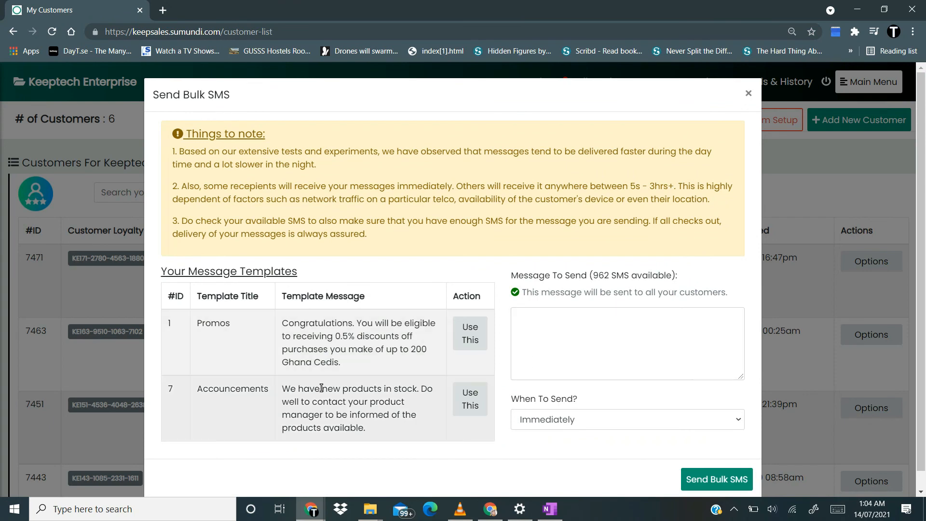
Step: Fill the bulk SMS with the Accouncements template, view the sending time options, and close the form without sending
{"action": "left_click", "coordinate": [468, 406]}
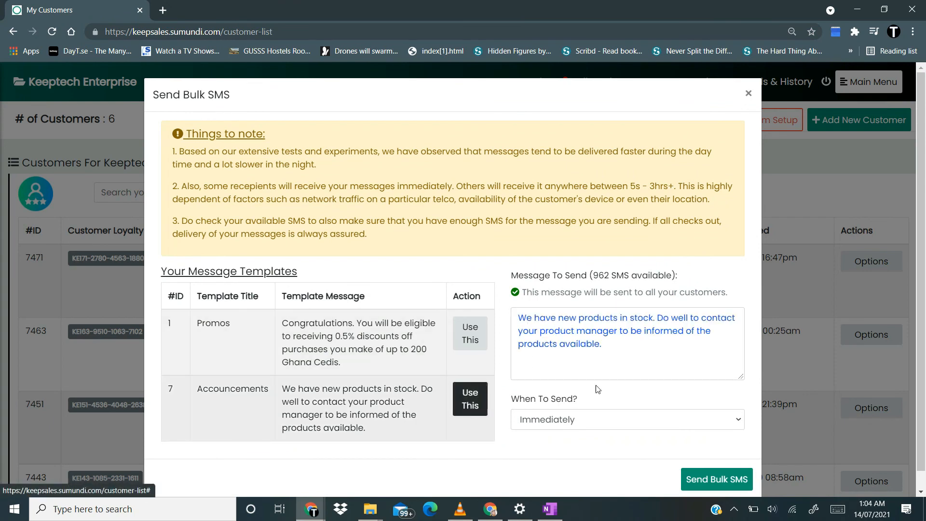
{"action": "left_click", "coordinate": [608, 422]}
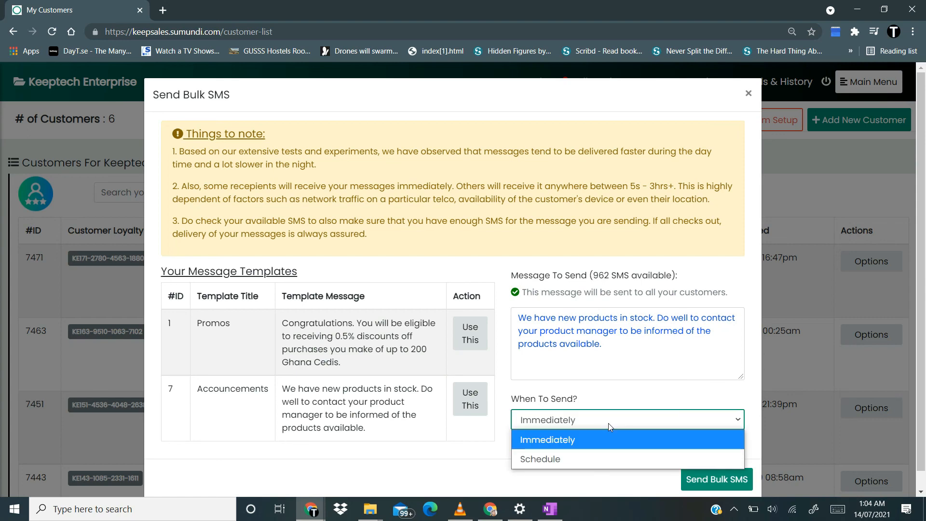
{"action": "left_click", "coordinate": [466, 469]}
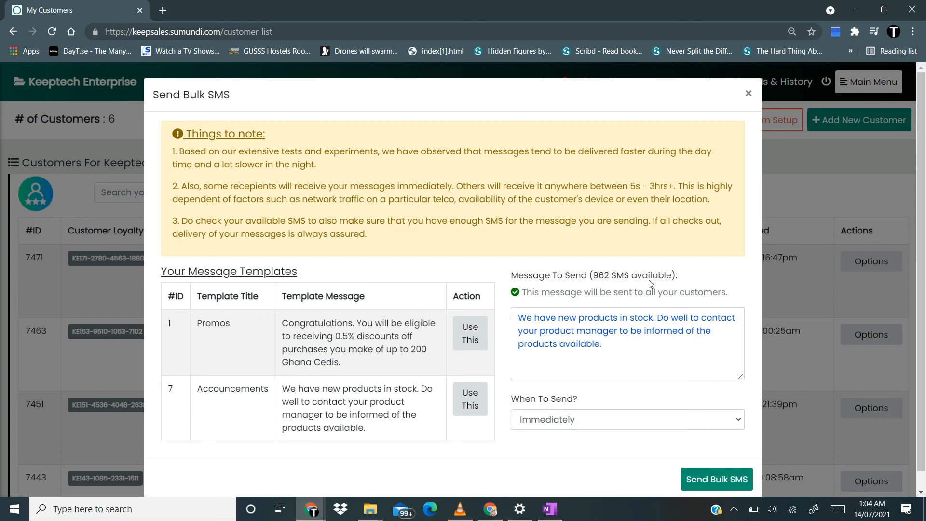
{"action": "left_click", "coordinate": [745, 96]}
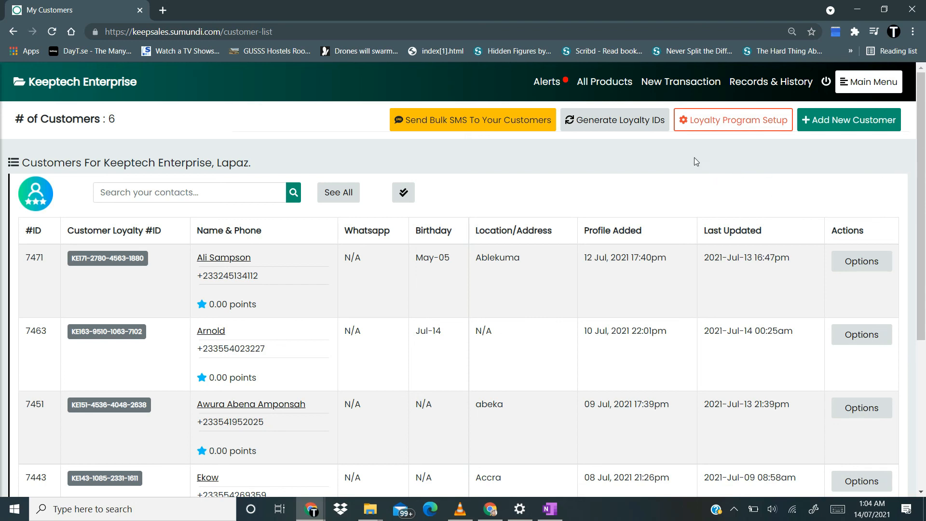
Step: Go back to the Bulk SMS Management page from the customer list
{"action": "left_click", "coordinate": [870, 82]}
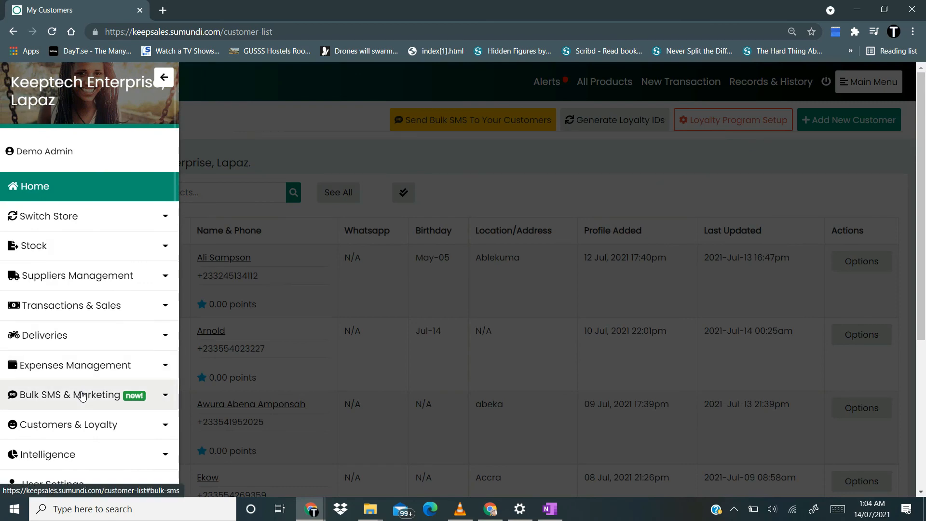
{"action": "left_click", "coordinate": [82, 395]}
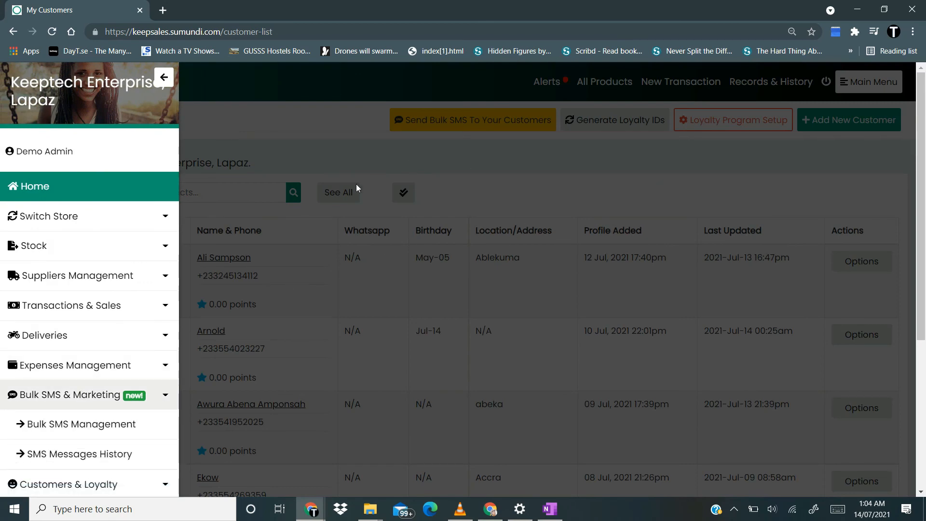
{"action": "left_click", "coordinate": [95, 425]}
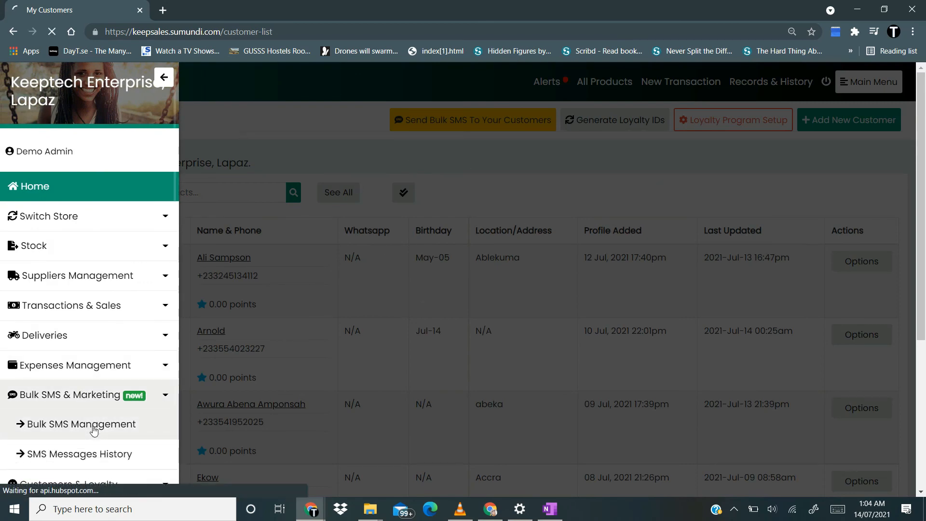